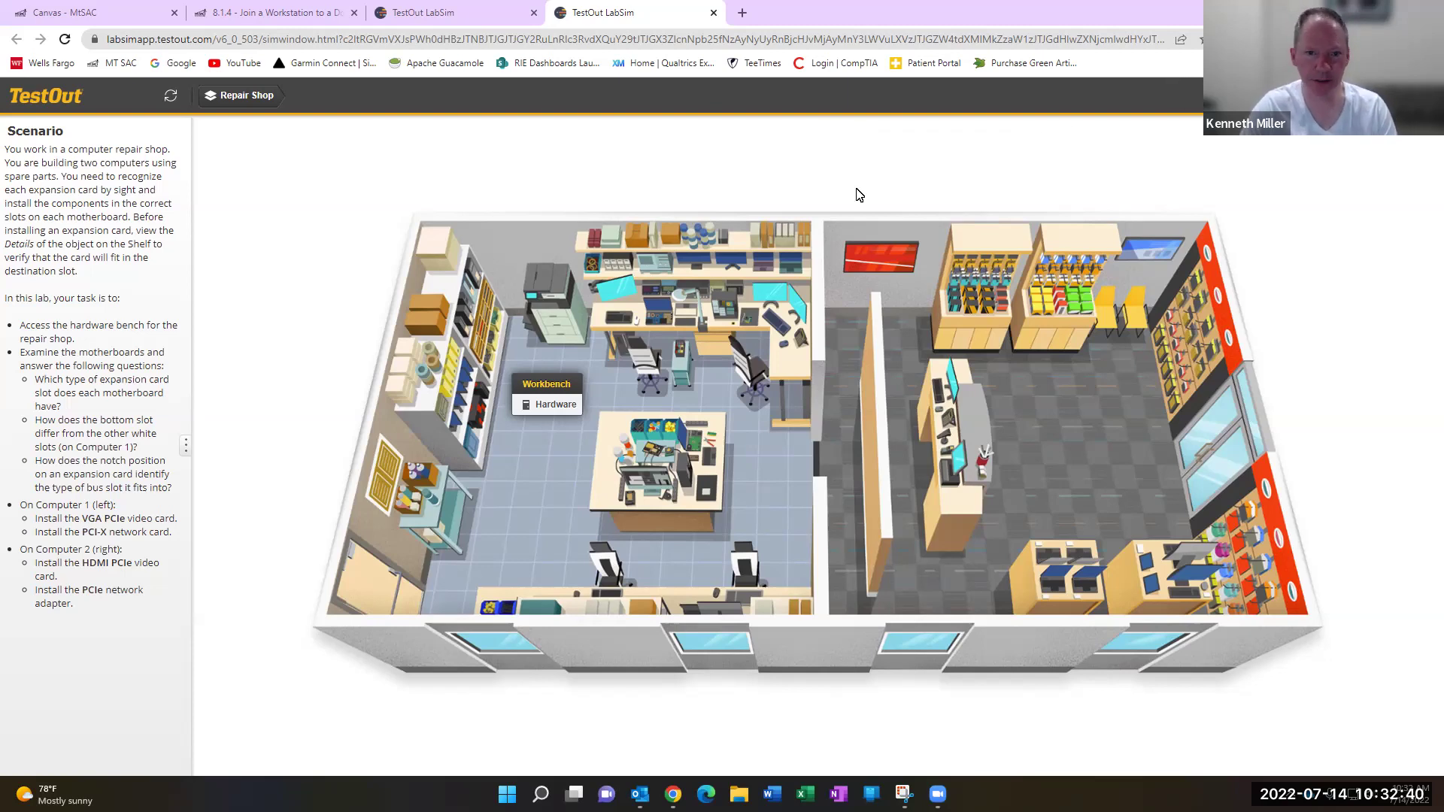
# - Open the Hardware workbench and expand the Video Cards category on the Shelf
pyautogui.click(548, 409)
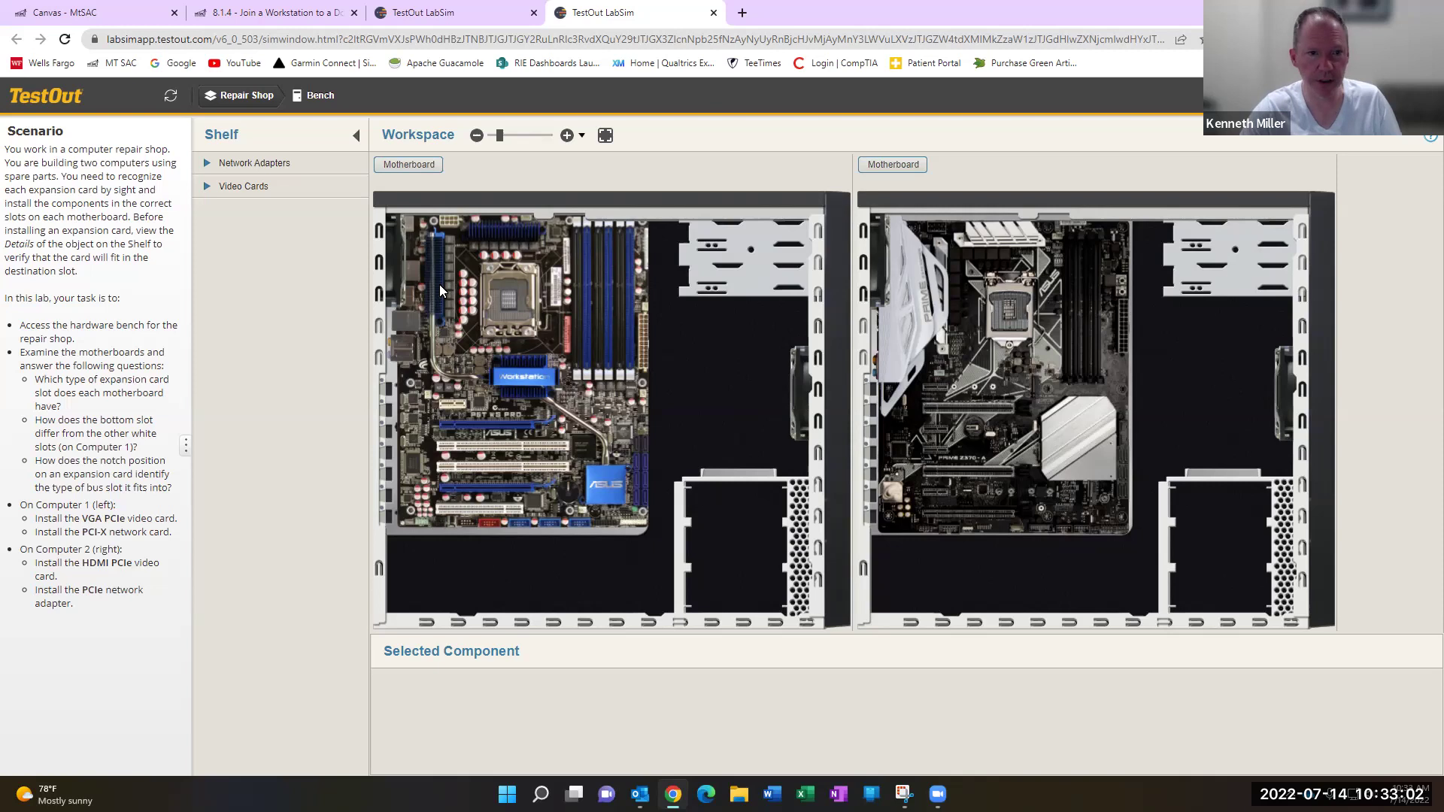
pyautogui.click(208, 188)
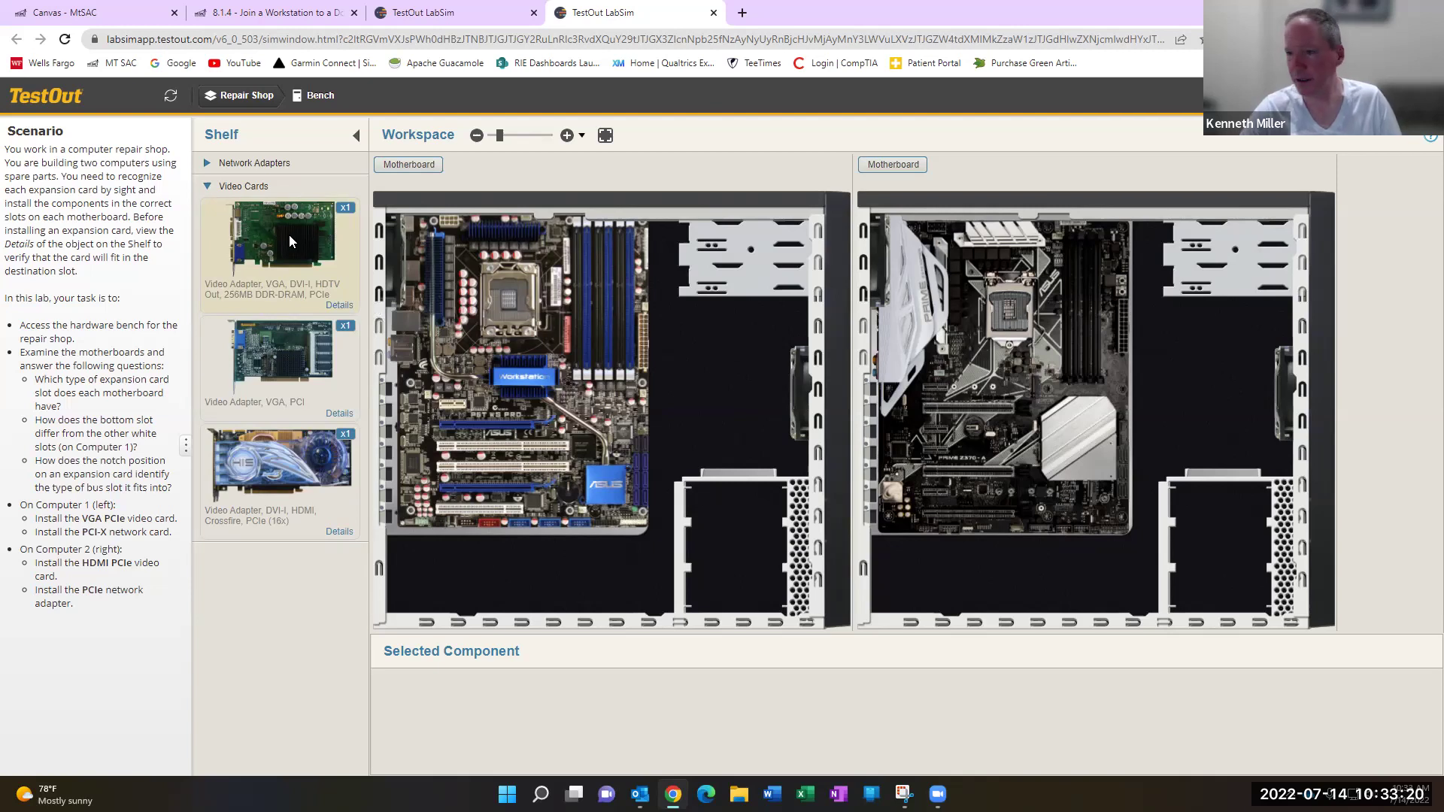
# - Install the VGA PCIe card in Computer 1 and the DVI-I/HDMI PCIe card in Computer 2
pyautogui.moveTo(289, 234); pyautogui.dragTo(464, 423)
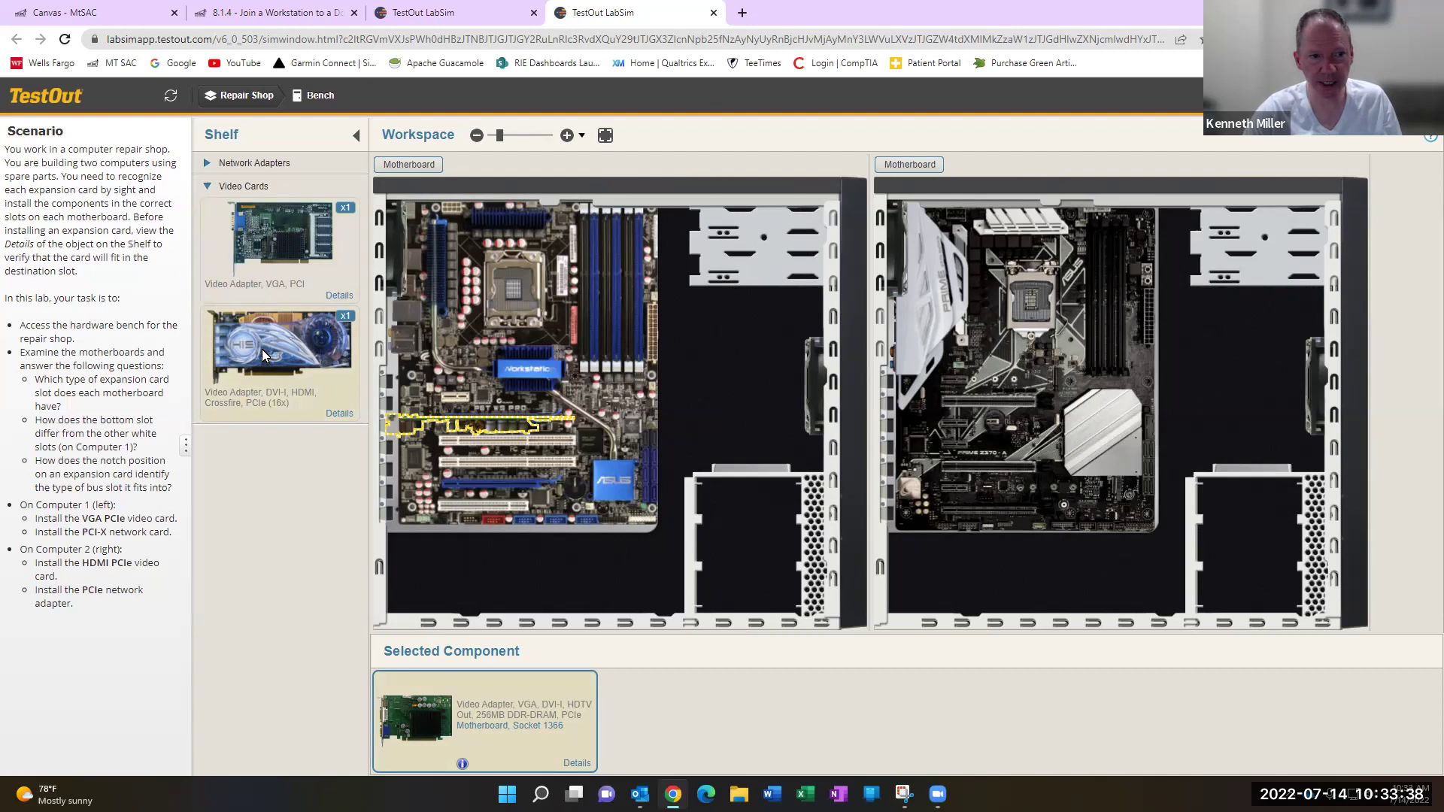
pyautogui.moveTo(263, 349)
pyautogui.mouseDown()
pyautogui.moveTo(732, 400)
pyautogui.moveTo(983, 406)
pyautogui.mouseUp()
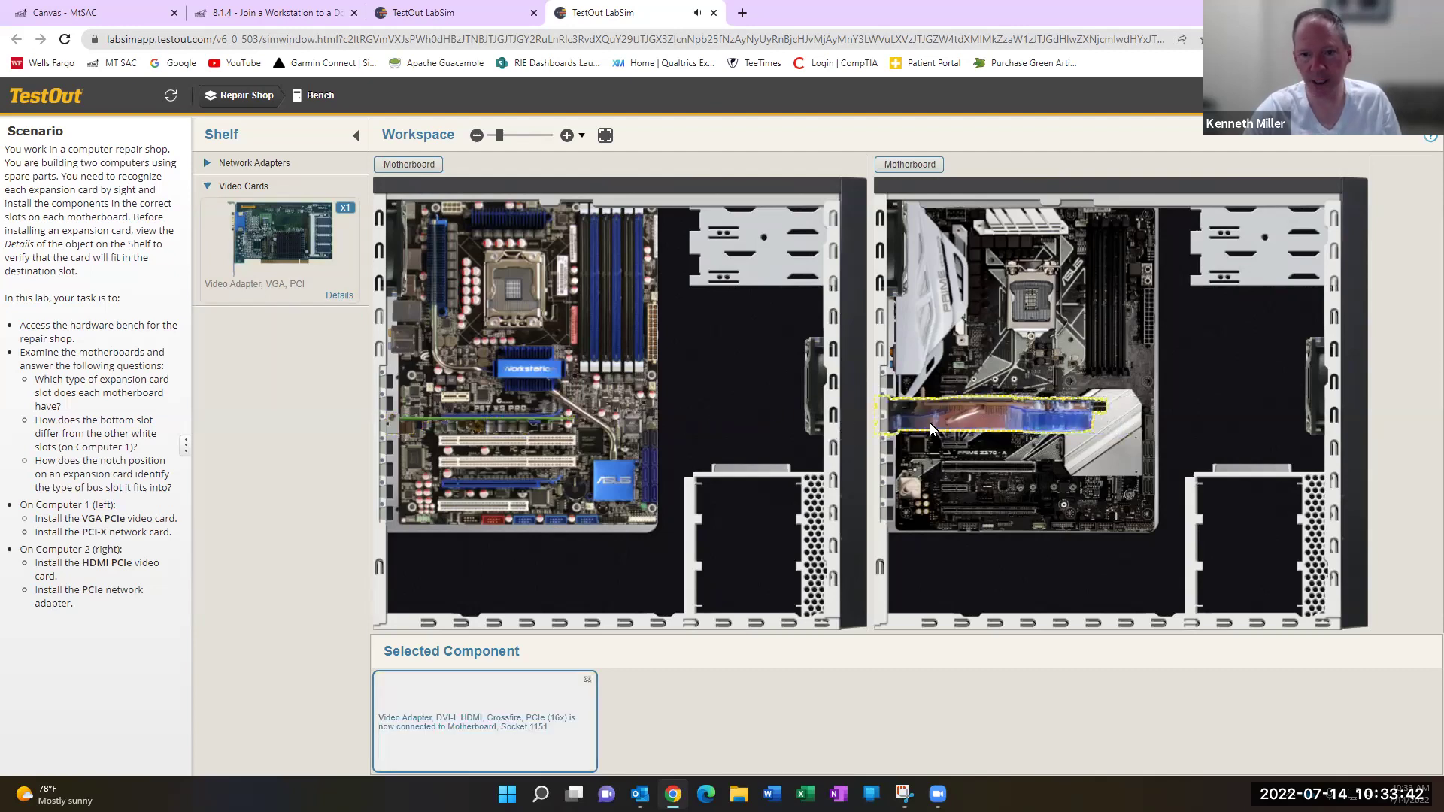
# - Expand Network Adapters, then seat the PCI-X card in Computer 1 and the PCIe adapter in Computer 2
pyautogui.click(207, 164)
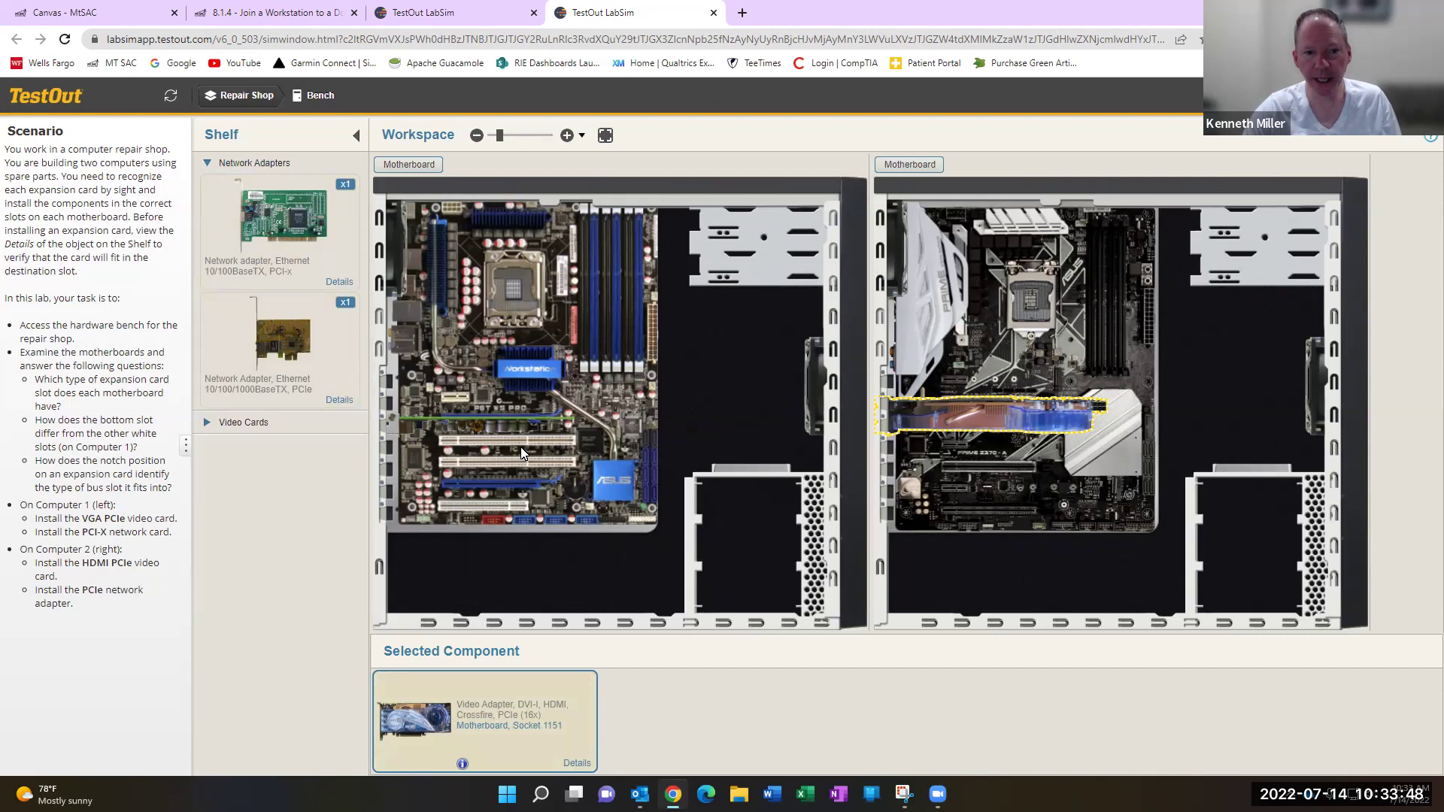
pyautogui.moveTo(288, 232)
pyautogui.mouseDown()
pyautogui.moveTo(474, 477)
pyautogui.moveTo(466, 434)
pyautogui.moveTo(453, 442)
pyautogui.mouseUp()
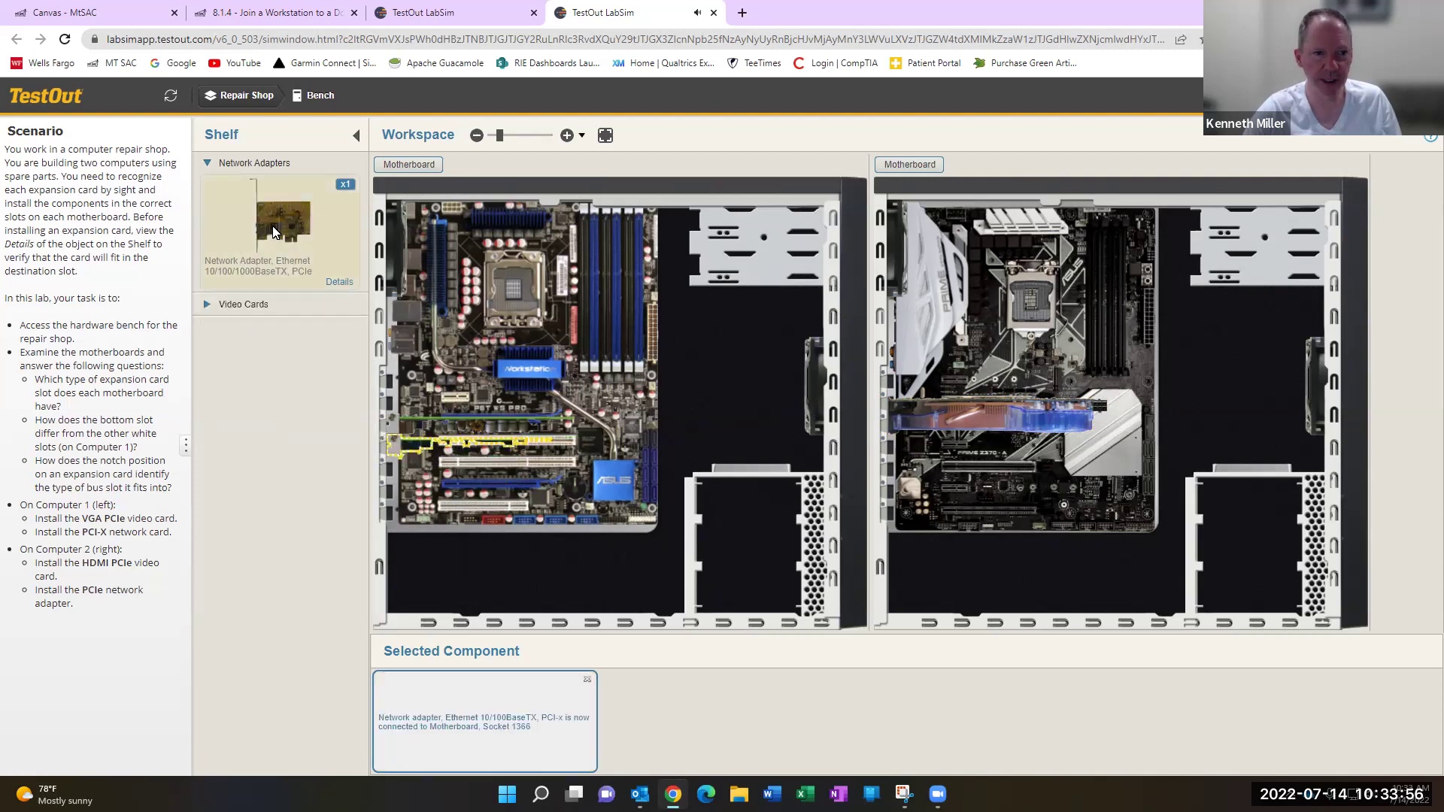
pyautogui.moveTo(277, 234); pyautogui.dragTo(975, 482)
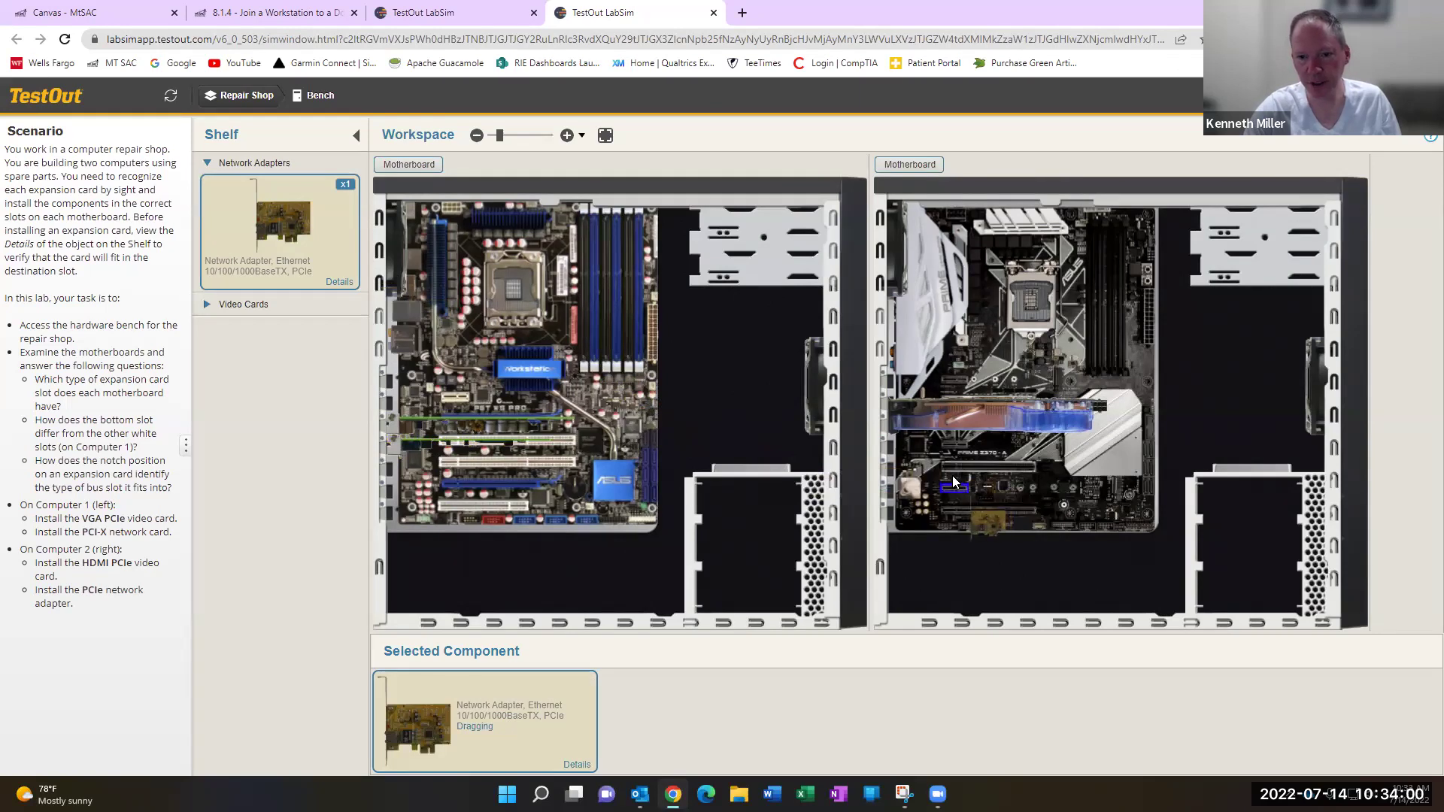
pyautogui.moveTo(976, 482)
pyautogui.mouseDown()
pyautogui.moveTo(951, 448)
pyautogui.moveTo(953, 490)
pyautogui.moveTo(954, 450)
pyautogui.mouseUp()
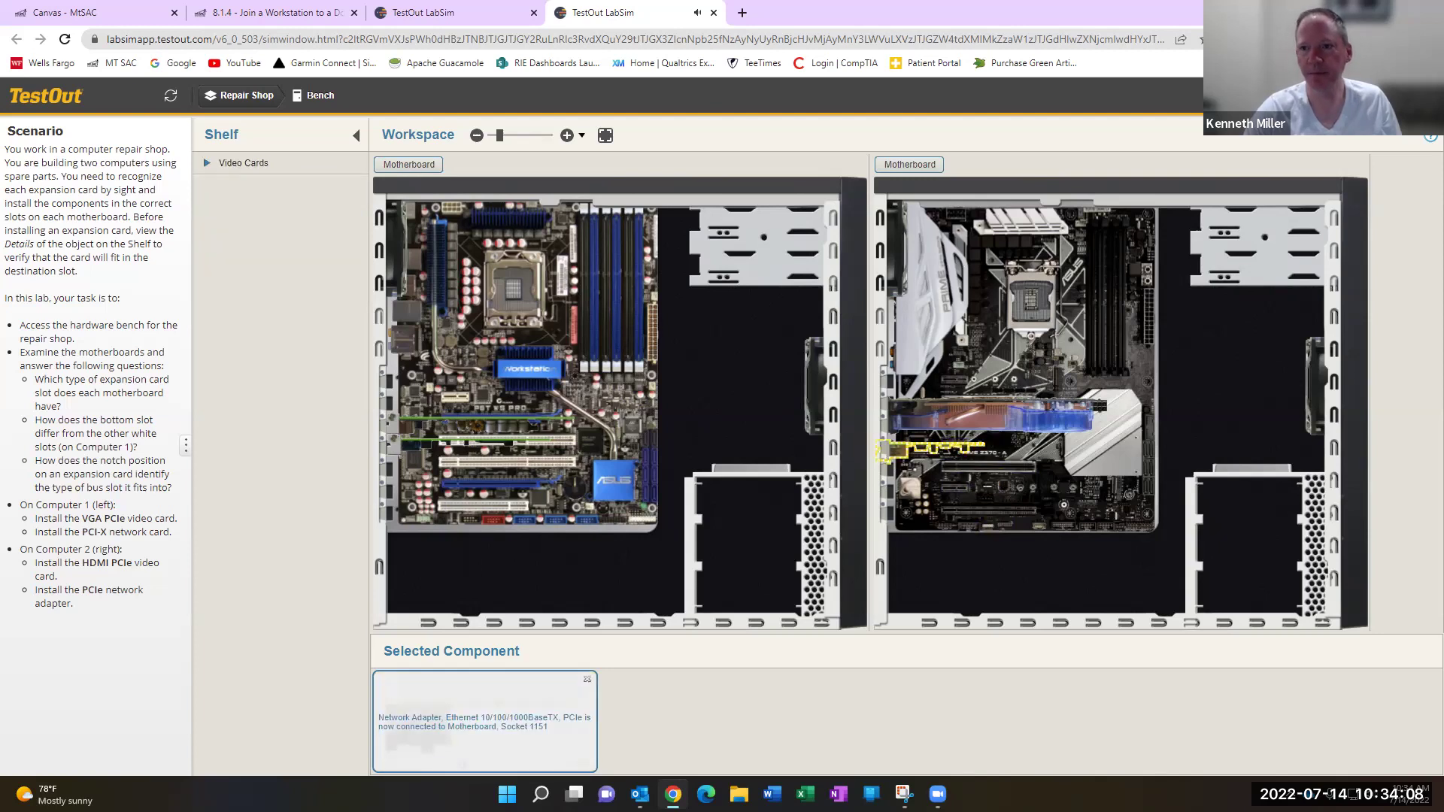
# - Finish the lab, review the 4/4 lab report, and close it
pyautogui.click(1388, 95)
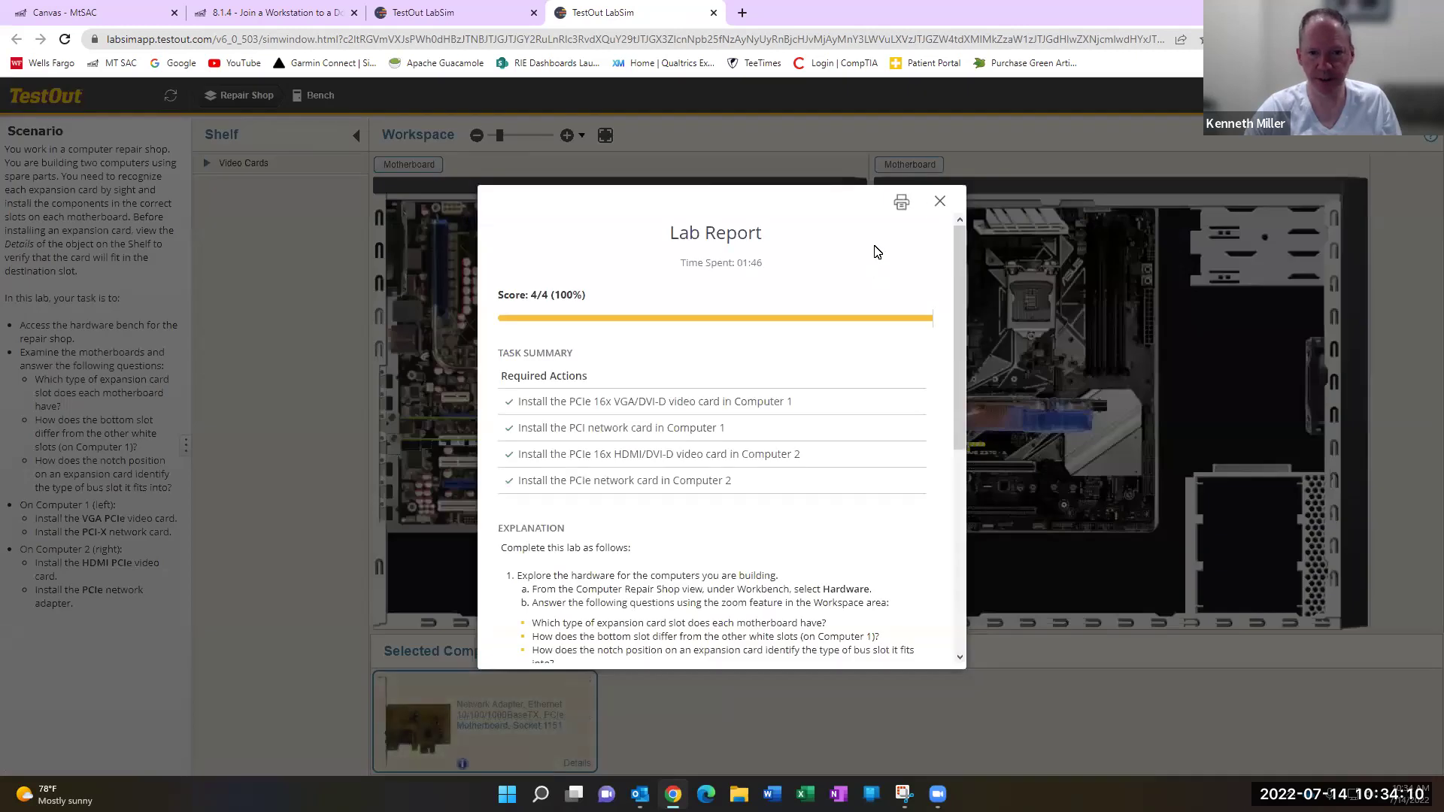
pyautogui.click(940, 201)
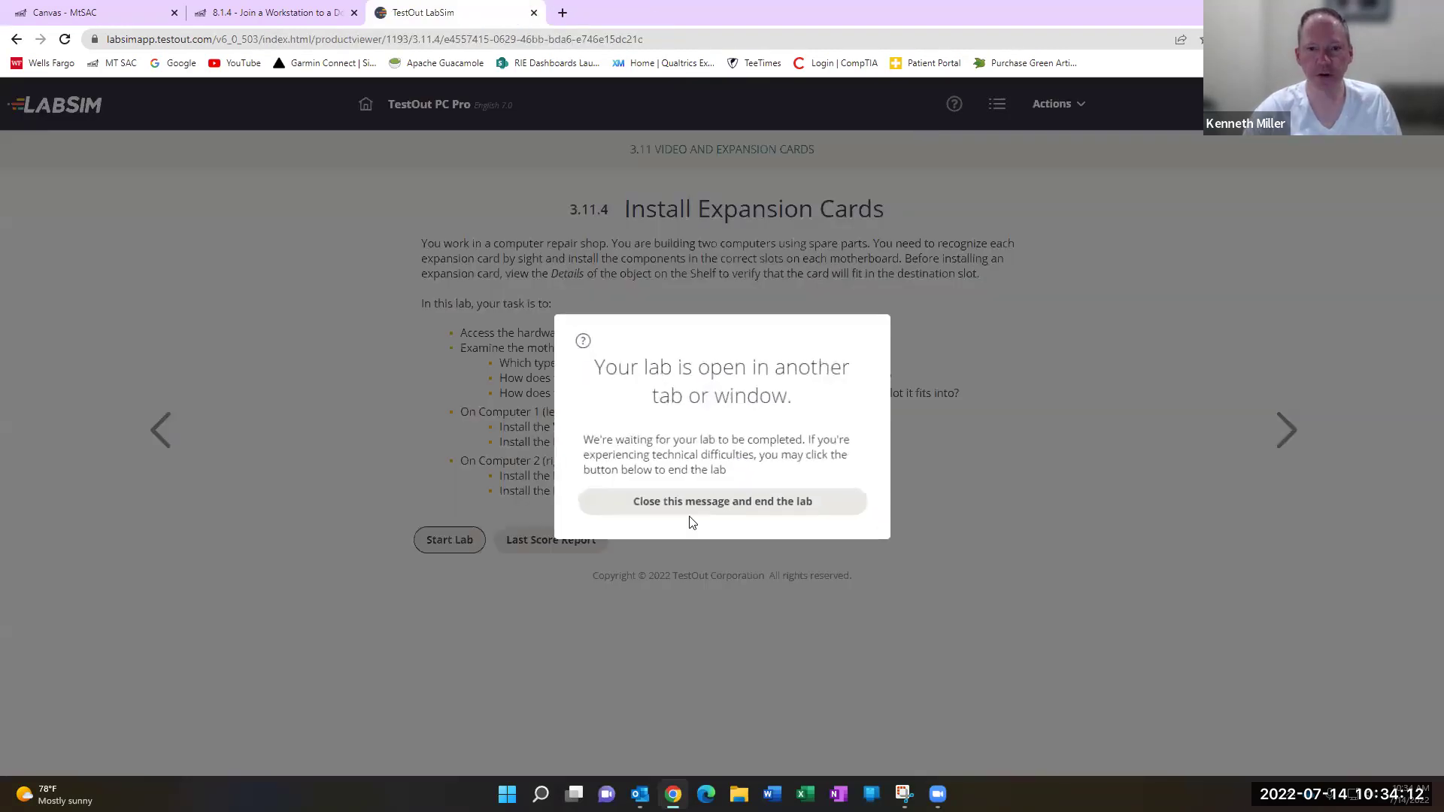